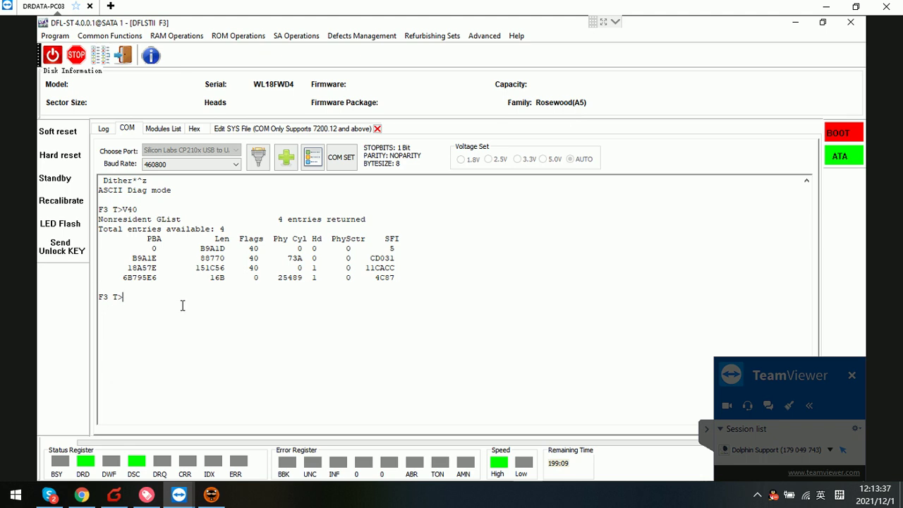
Scroll the terminal up and back down to review V40's nonresident GList with 4 entries.
scroll(184, 281, "up", 7)
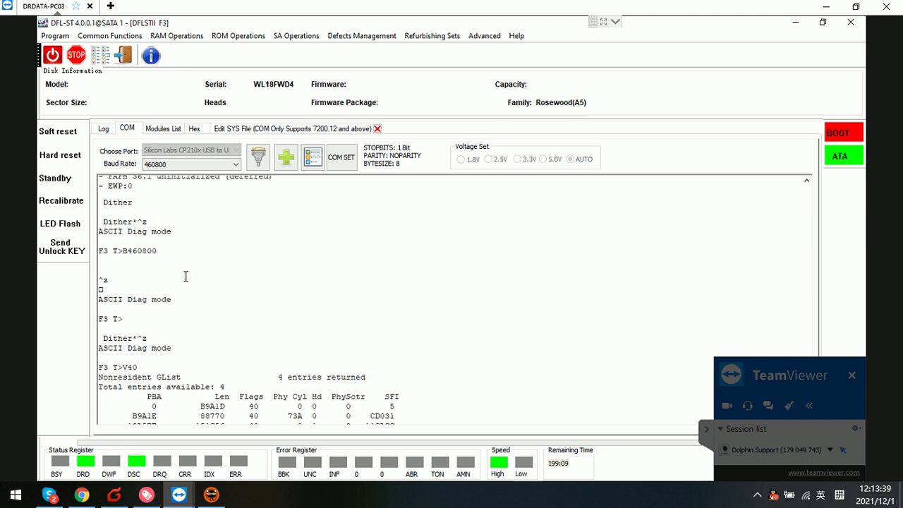
scroll(186, 276, "down", 3)
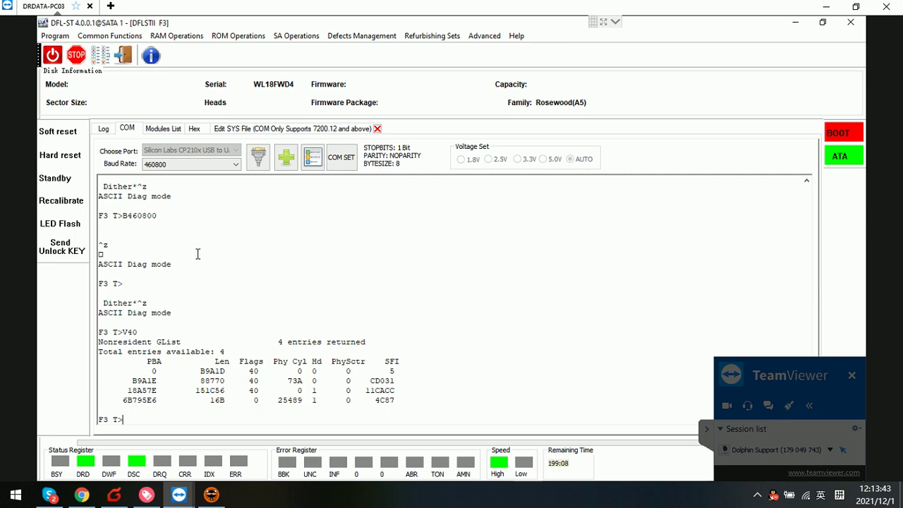
left_click(150, 415)
left_click(56, 36)
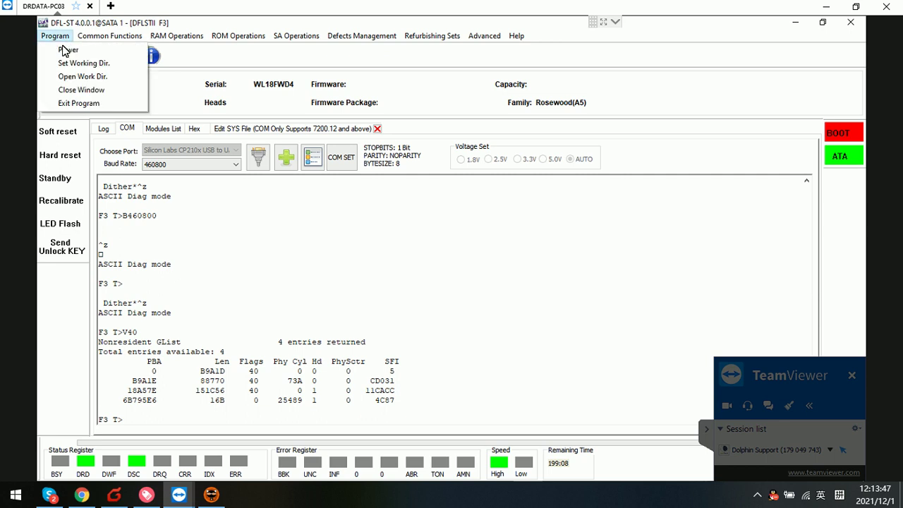
left_click(87, 79)
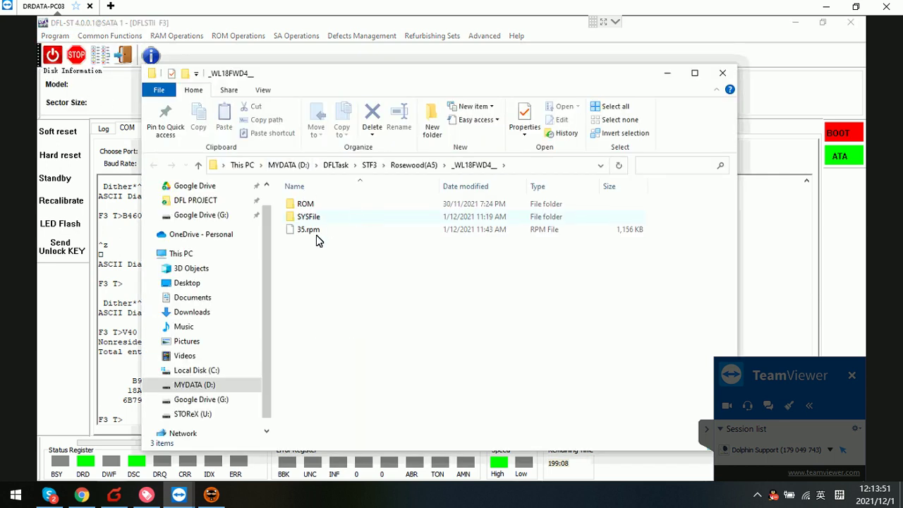
double_click(314, 219)
left_click(322, 210)
double_click(322, 210)
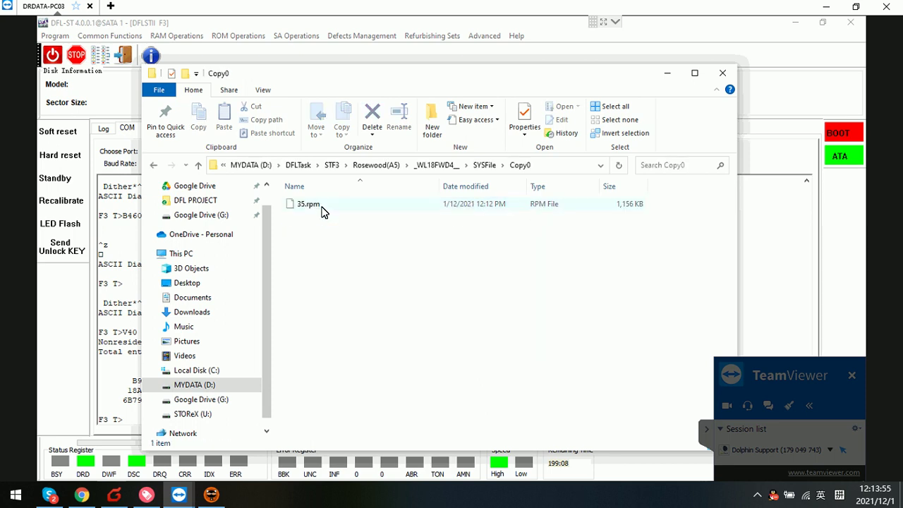
left_click(726, 73)
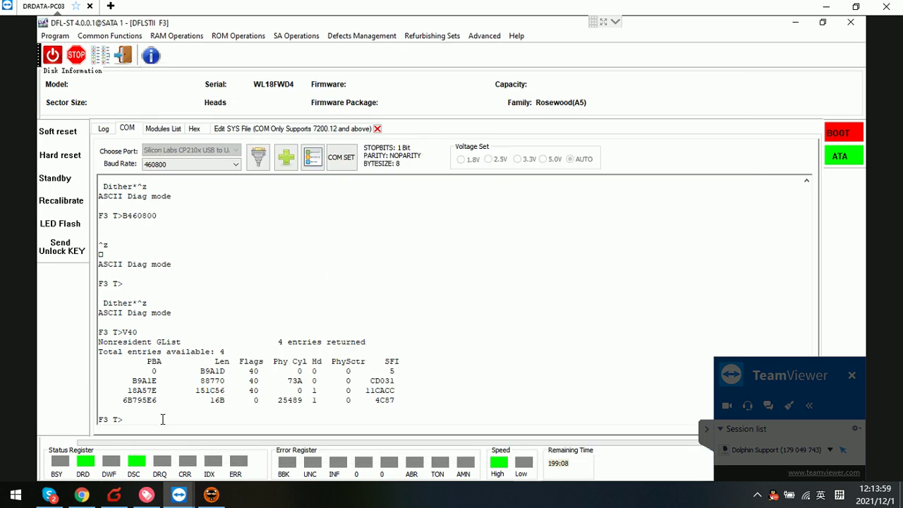
Run i4,1,22 and then /1N1 to clear SMART and the internal status log.
left_click(163, 419)
type("i4,1,22")
key("Return")
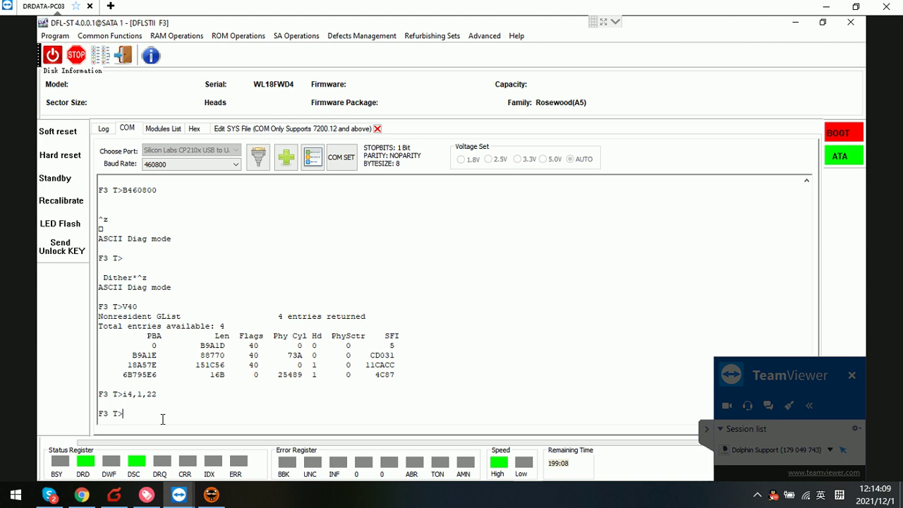
type("/1N1")
key("Return")
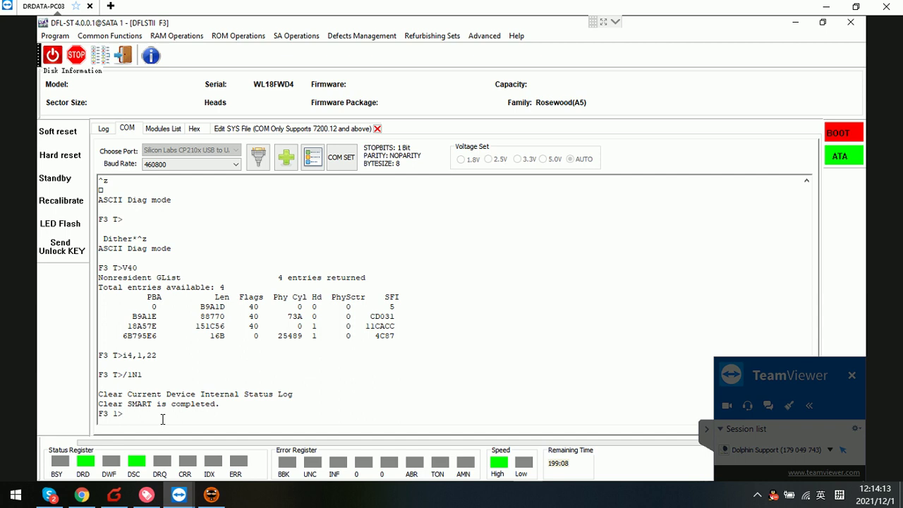
Return to the T-level prompt and start the m0,6,3,,,,,22 user partition format.
type("/")
key("Return")
type("m0,6,3")
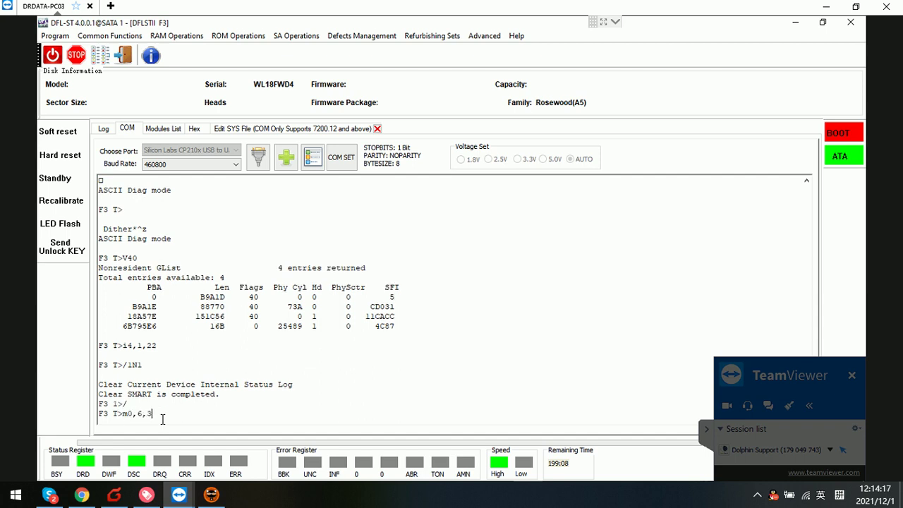
type(",,,,,22")
key("Return")
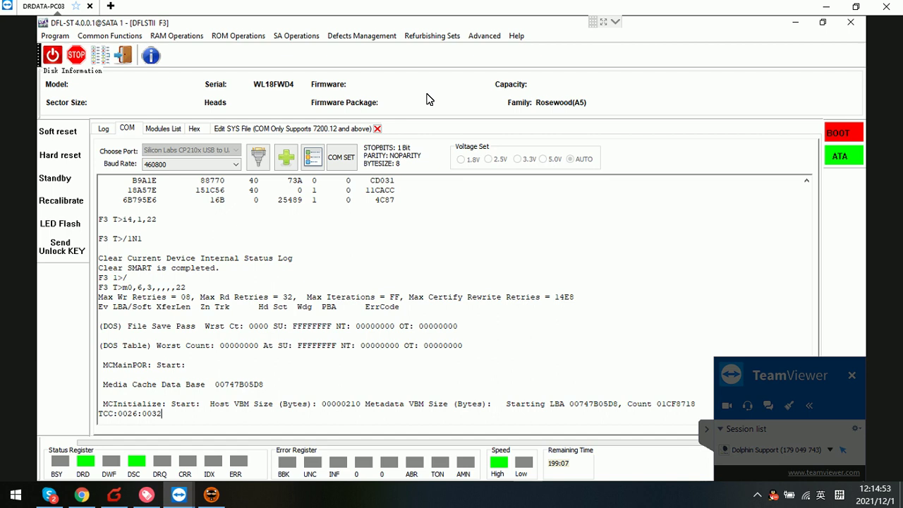
While the m0 format runs, scroll up and highlight the '4 entries returned' GList line.
scroll(290, 230, "up", 2)
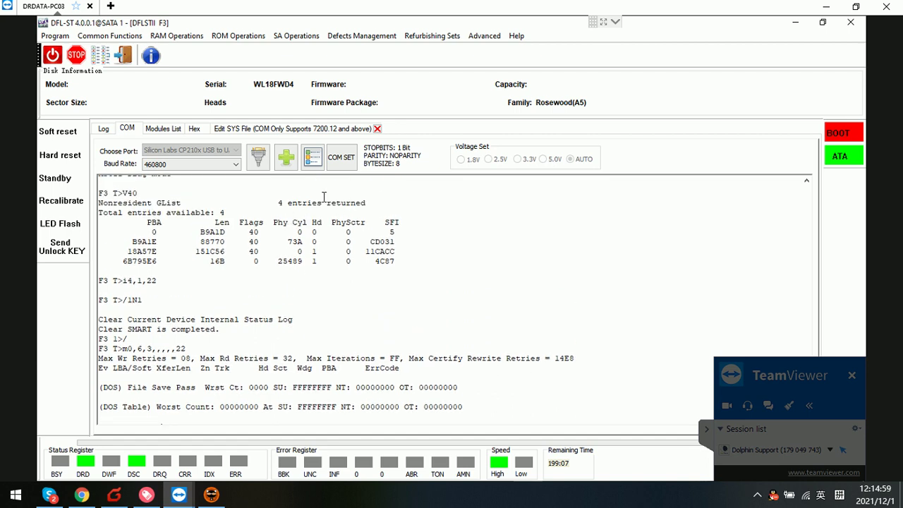
left_click_drag(383, 201, 274, 201)
left_click(293, 262)
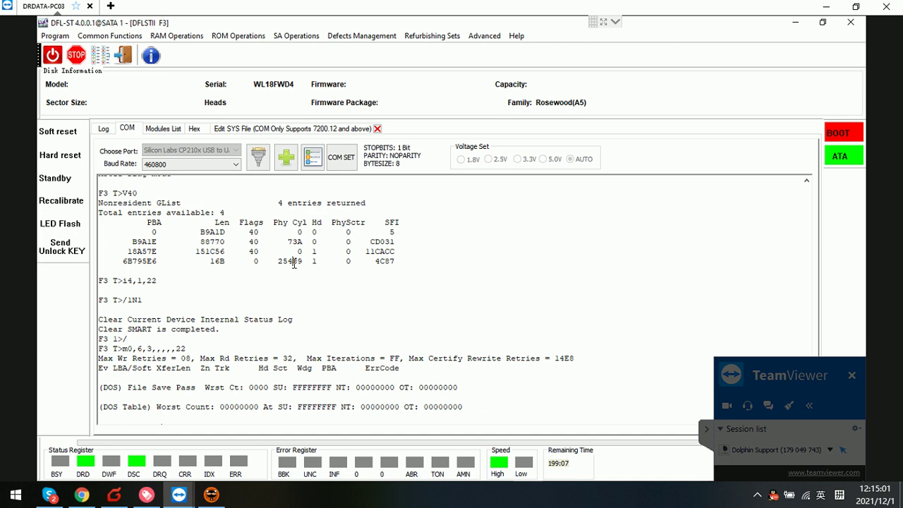
left_click(290, 301)
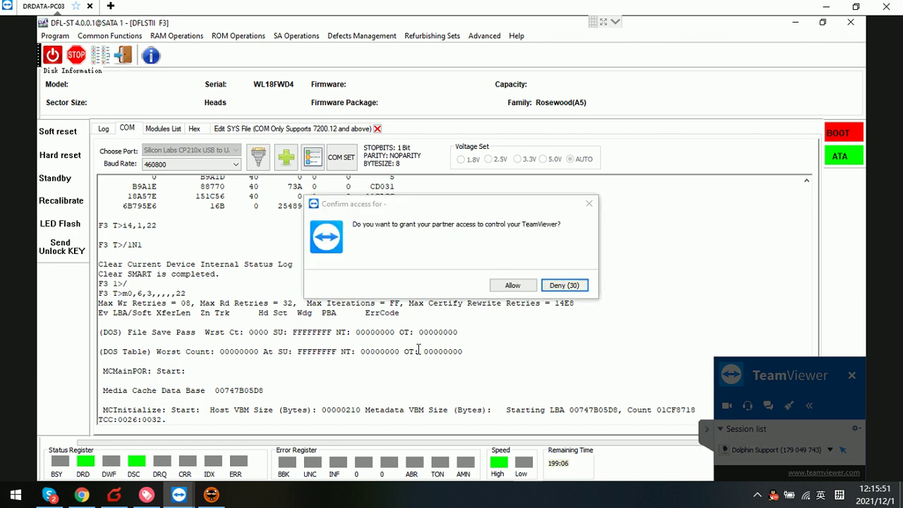
left_click(591, 205)
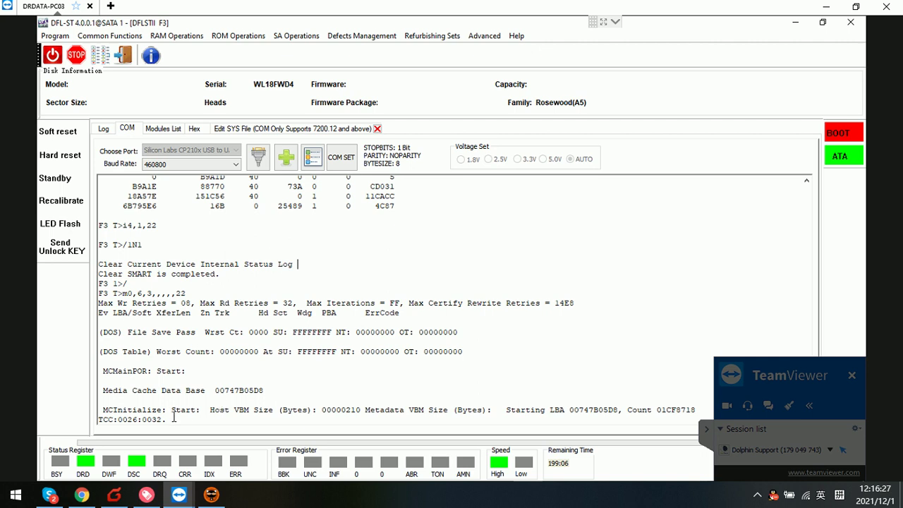
scroll(197, 397, "up", 2)
Scroll the COM log to confirm the user partition formatted successfully with MCMT Save Pass.
scroll(198, 393, "down", 2)
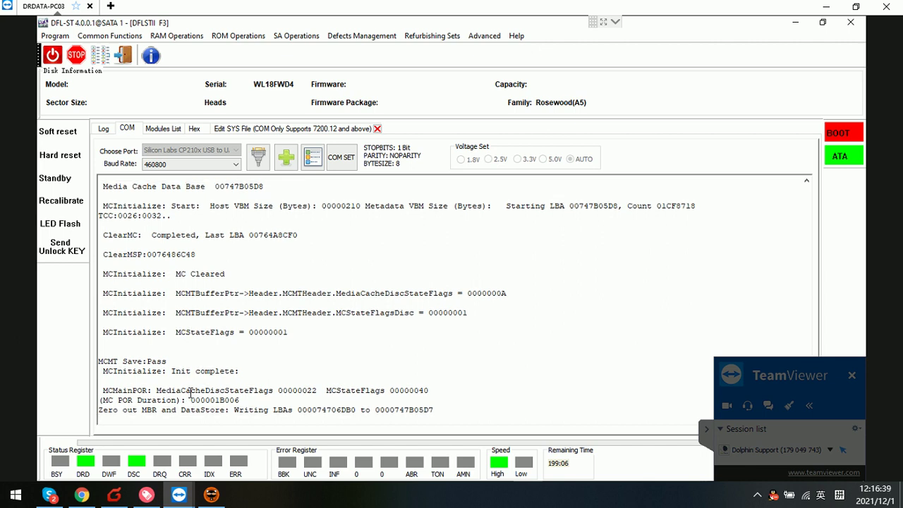
scroll(191, 394, "up", 3)
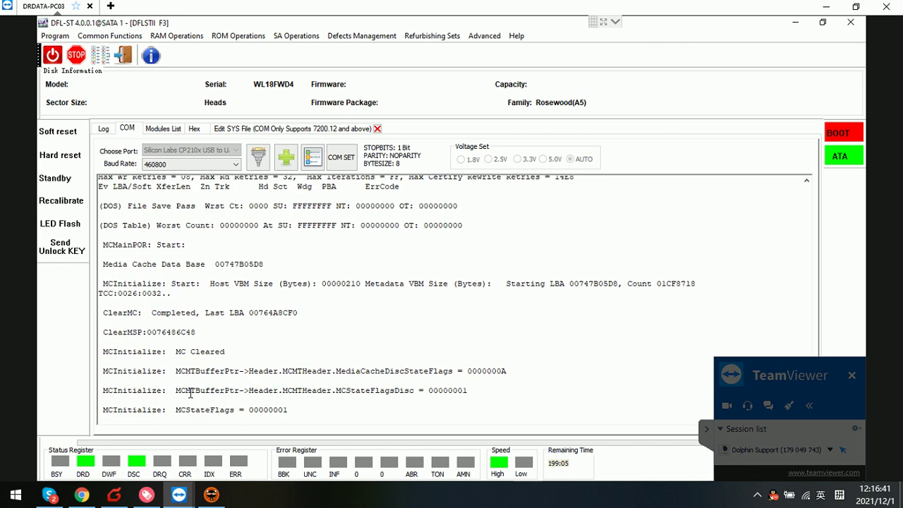
scroll(190, 393, "down", 3)
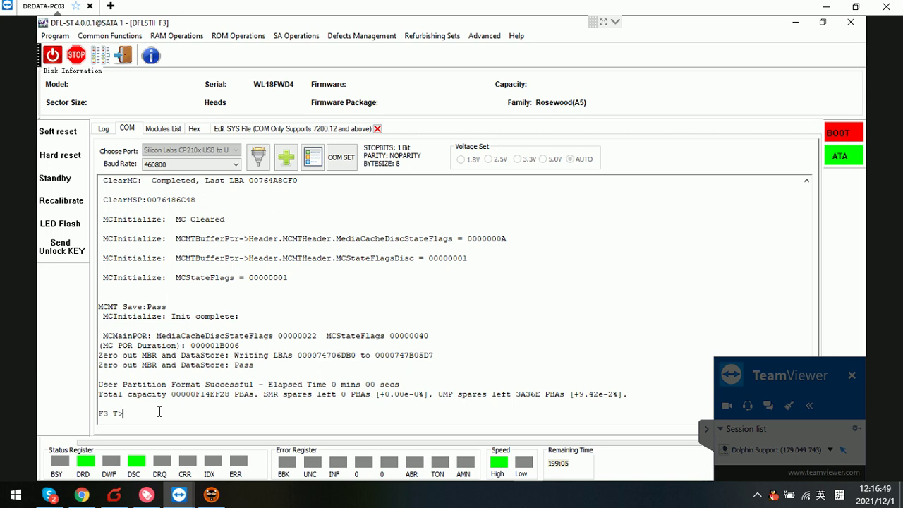
Rerun V40 (still 4 GList entries), enter ESLIP mode with Ctrl+T, and dismiss the failed ID read.
key("Return")
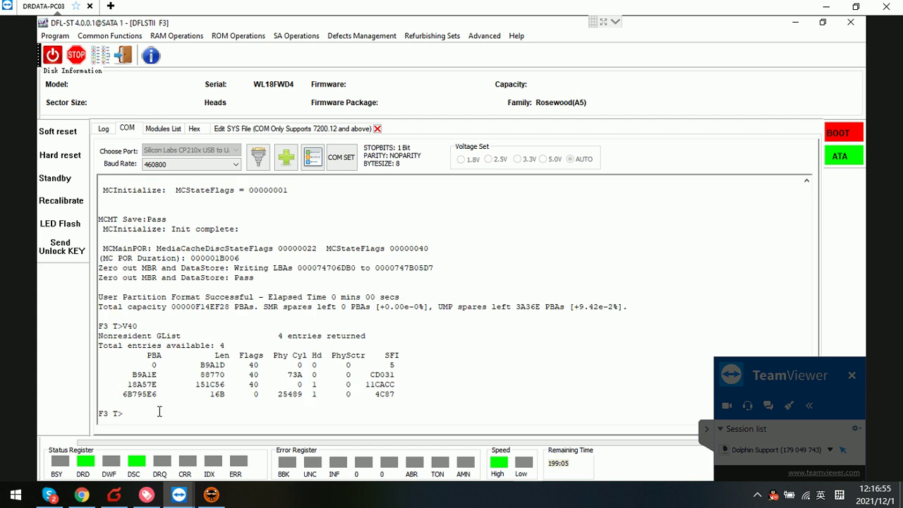
key("ctrl+t")
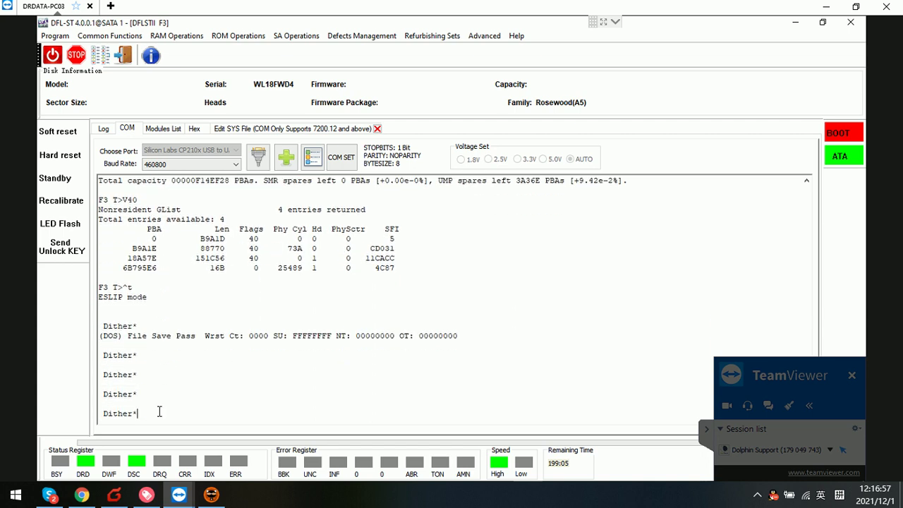
left_click(99, 55)
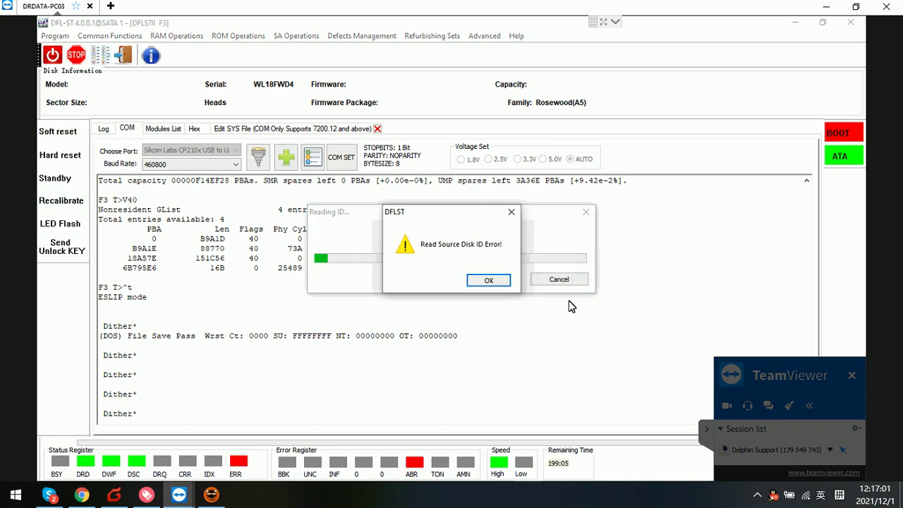
left_click(494, 280)
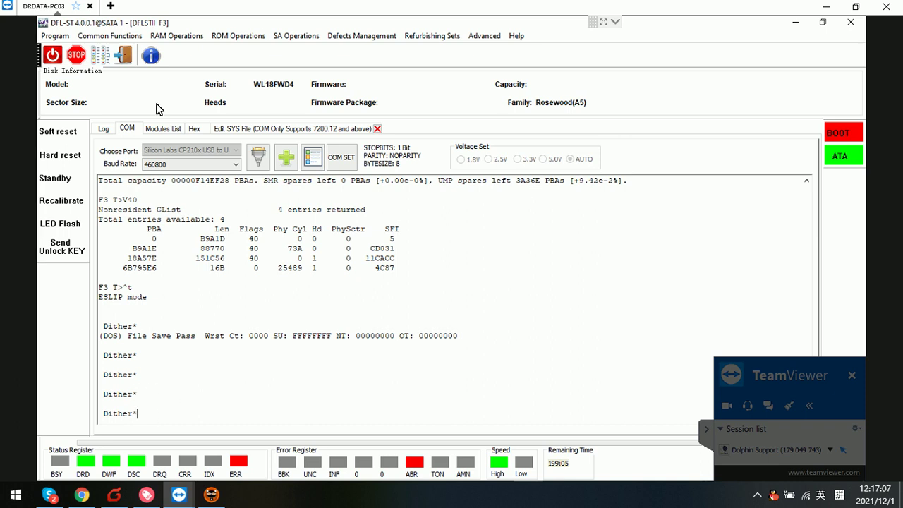
Run Defects Management > Initialize ID(ATA) and check the result in the Log tab.
left_click(353, 43)
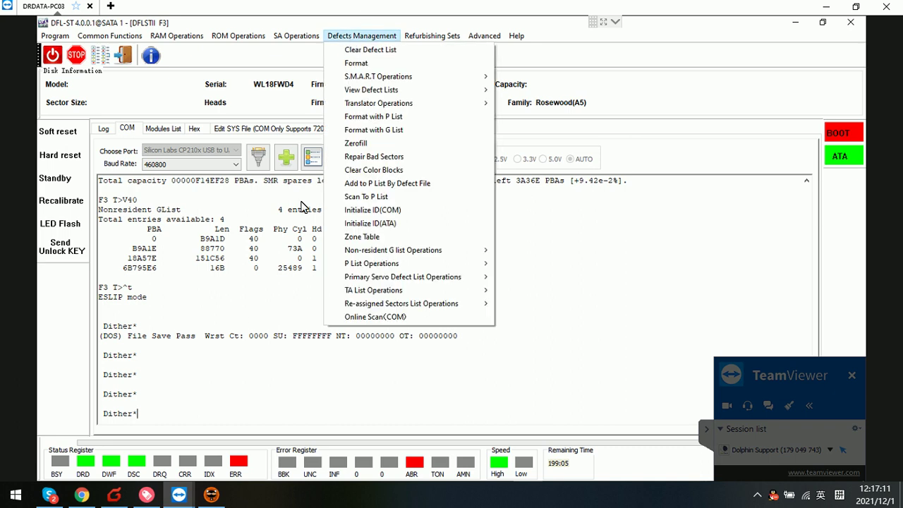
left_click(386, 226)
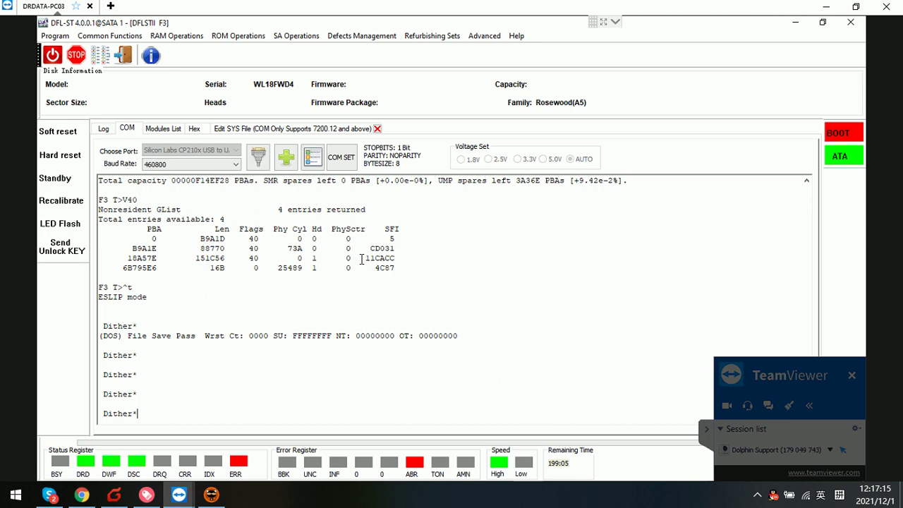
left_click(104, 130)
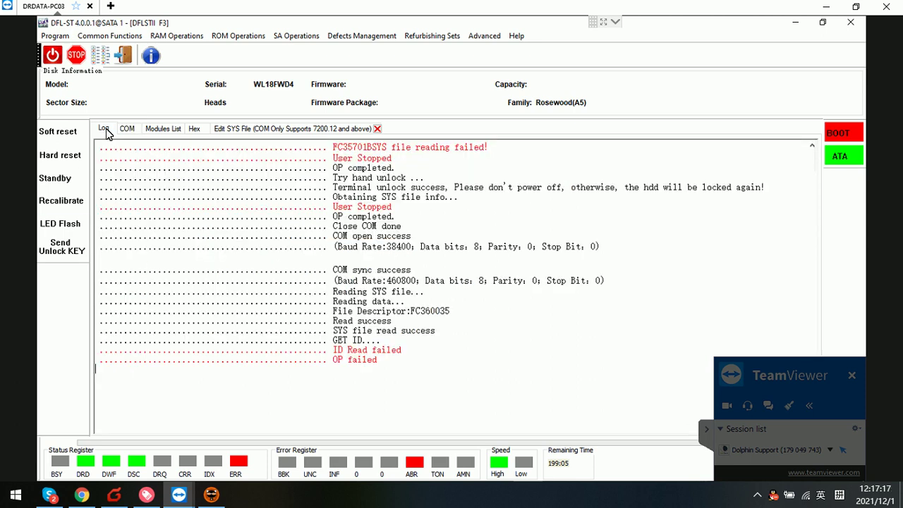
left_click(127, 129)
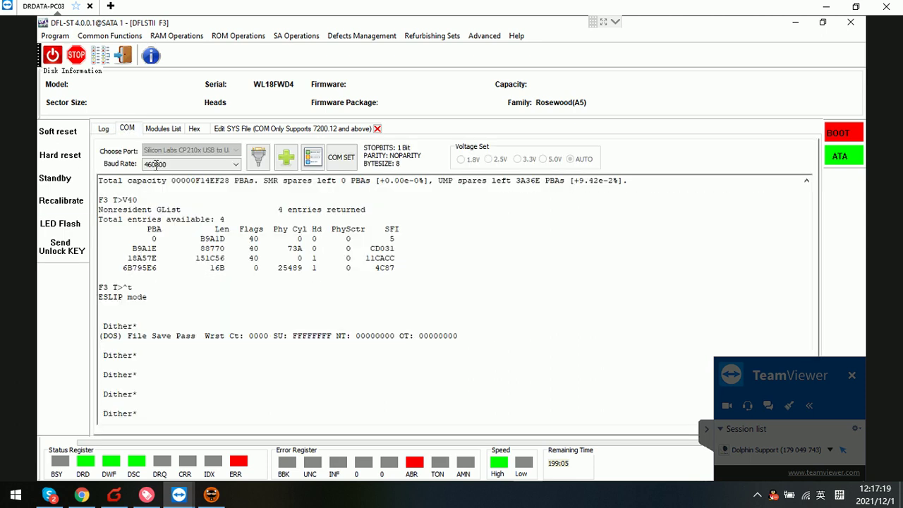
Power-cycle the drive and send the tech unlock key.
left_click(53, 56)
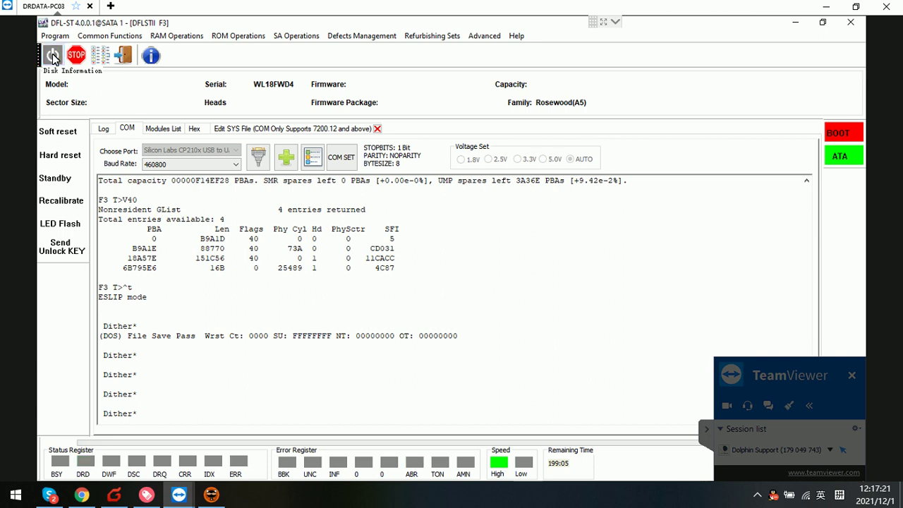
left_click(53, 57)
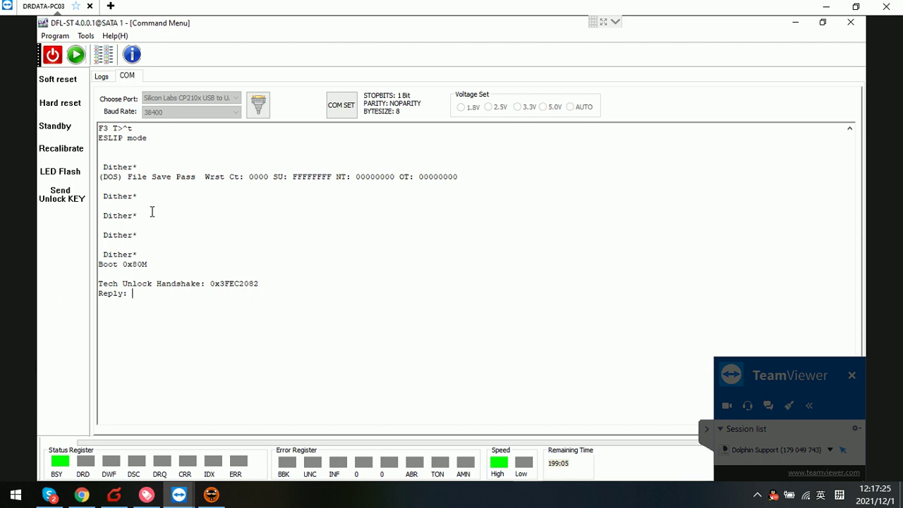
left_click(64, 195)
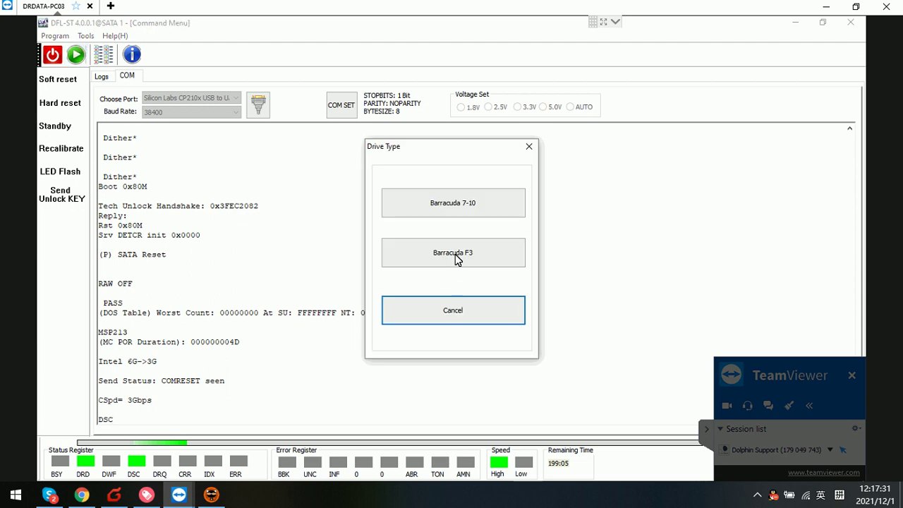
Select Barracuda F3, obtain the drive details, and load the F3 utility for the Rosewood(A5) ST1000LM035.
left_click(455, 256)
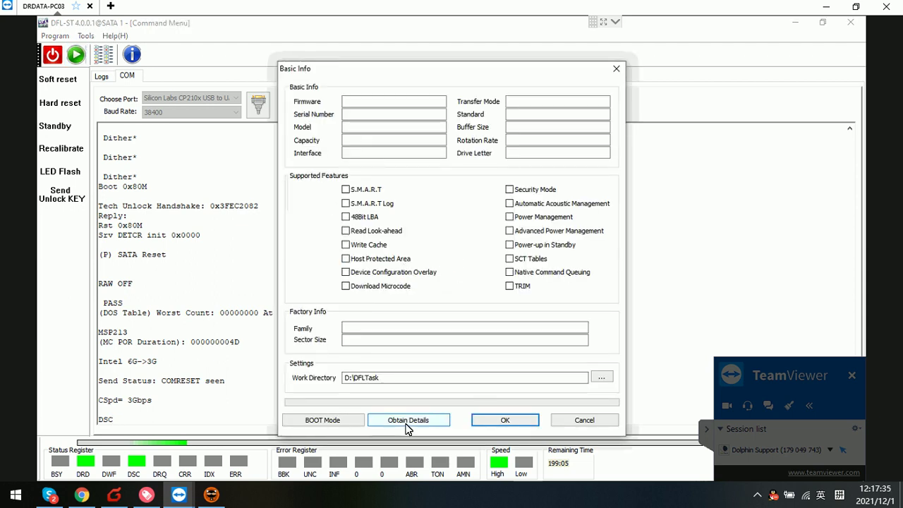
left_click(408, 421)
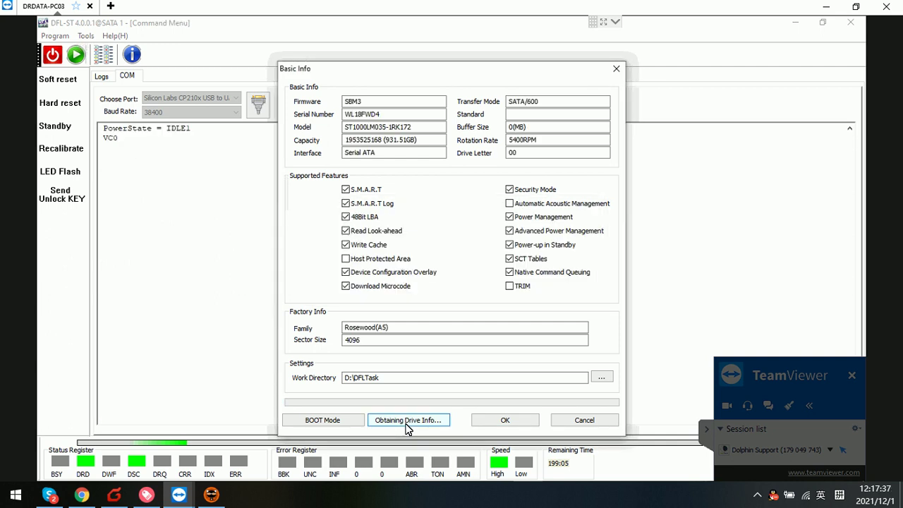
left_click(508, 421)
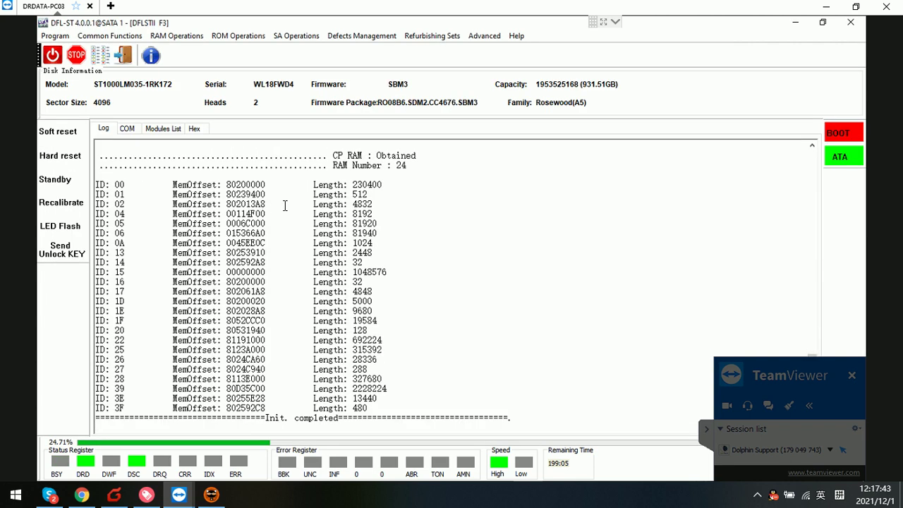
Open HDD Scan, then start and stop a read-verify scan from LBA 0.
left_click(99, 55)
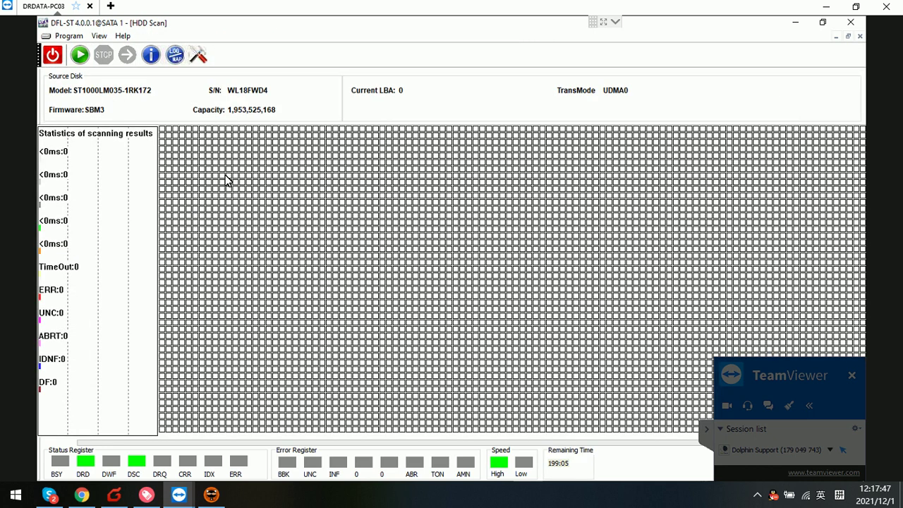
left_click(80, 55)
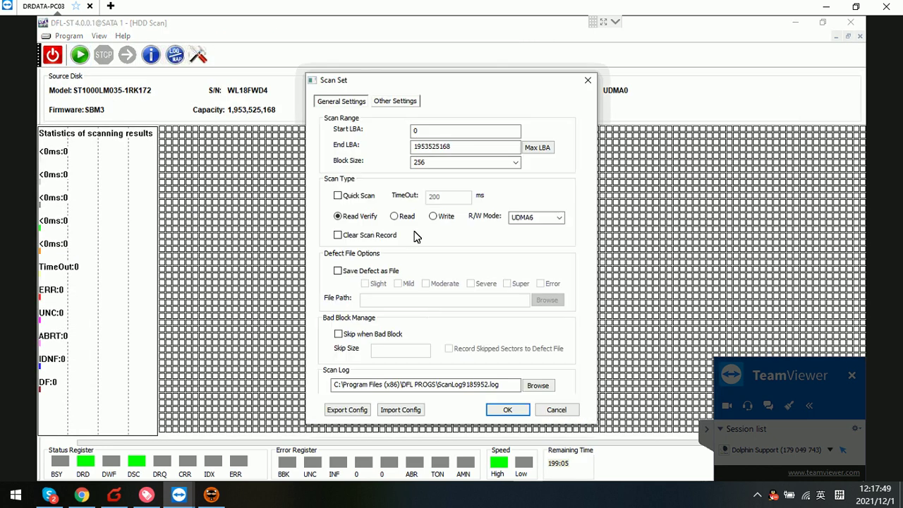
left_click(508, 410)
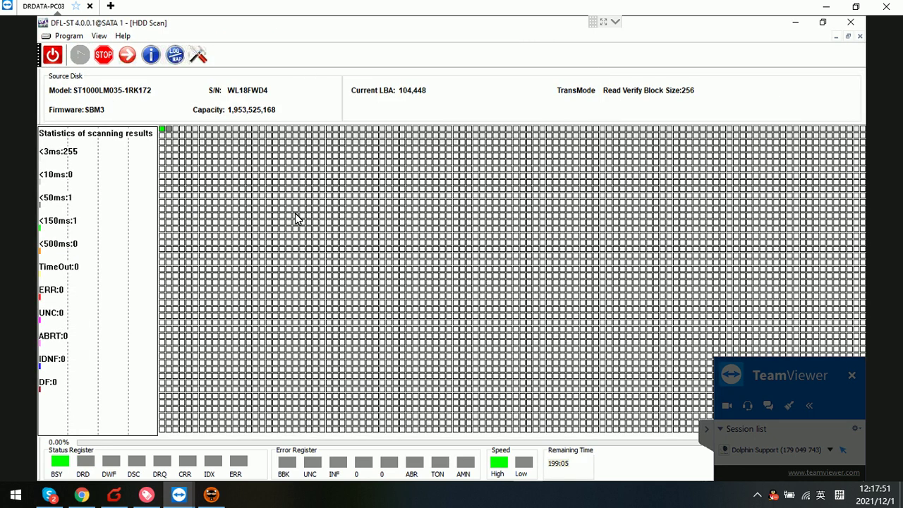
left_click(104, 55)
Rescan from Start LBA 1,900,000,000 and stop at 97.33% with zero errors.
left_click(203, 58)
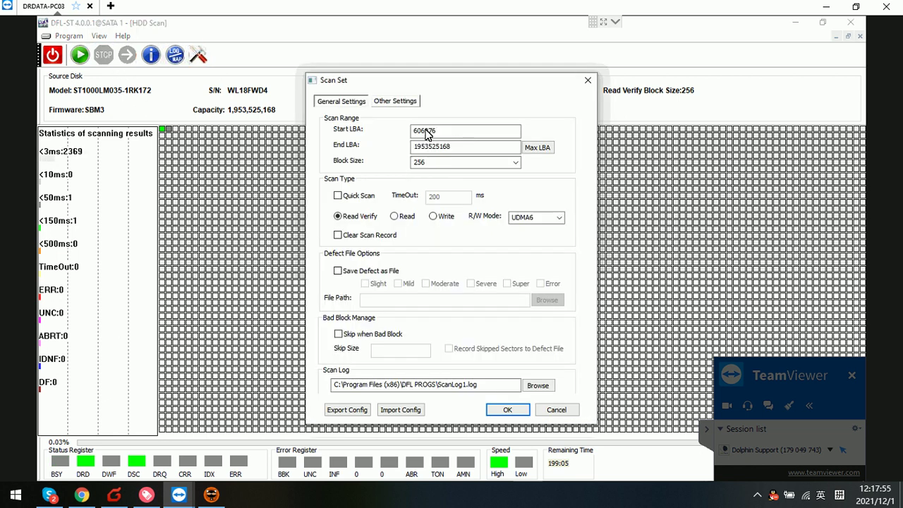
left_click(451, 131)
left_click(453, 130)
key("ctrl+a")
type("19000")
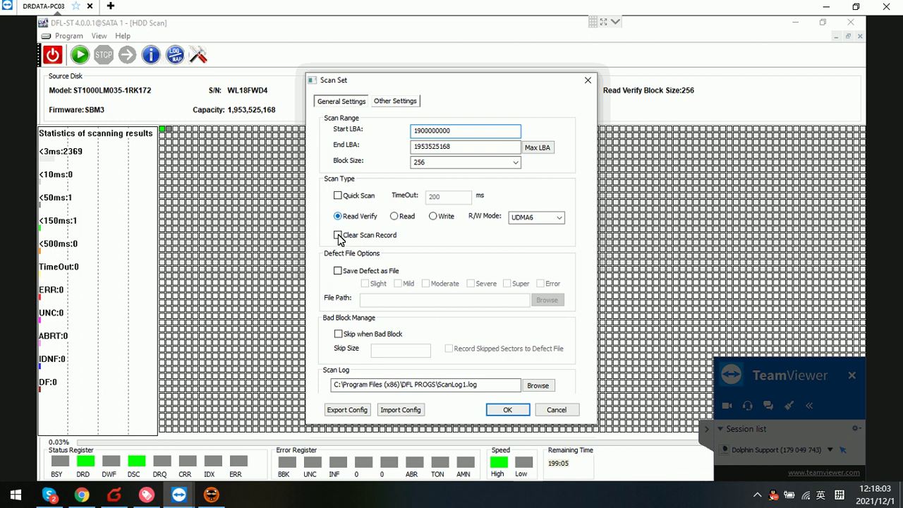
left_click_drag(338, 235, 424, 284)
left_click(508, 410)
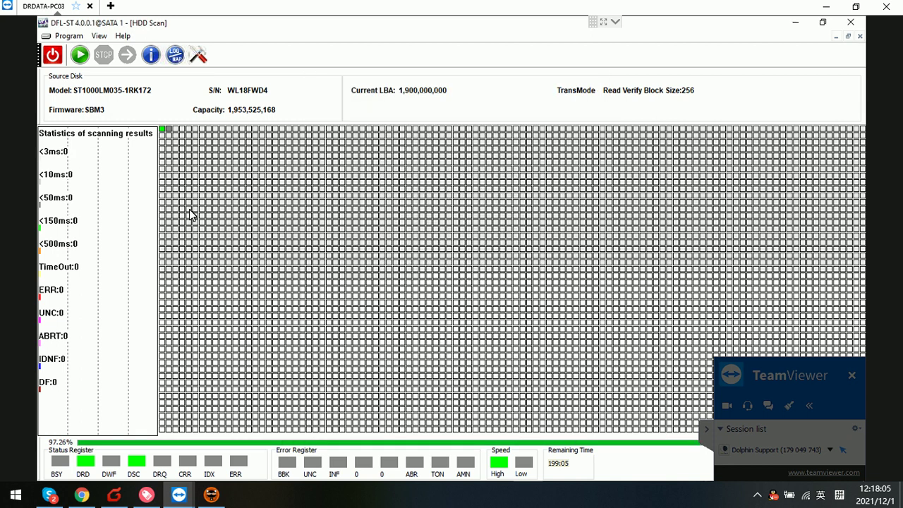
left_click(81, 55)
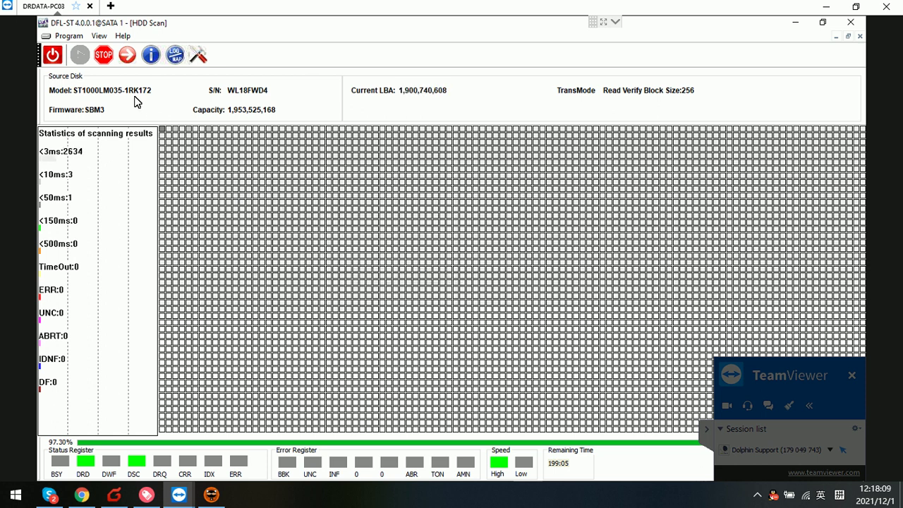
left_click(103, 55)
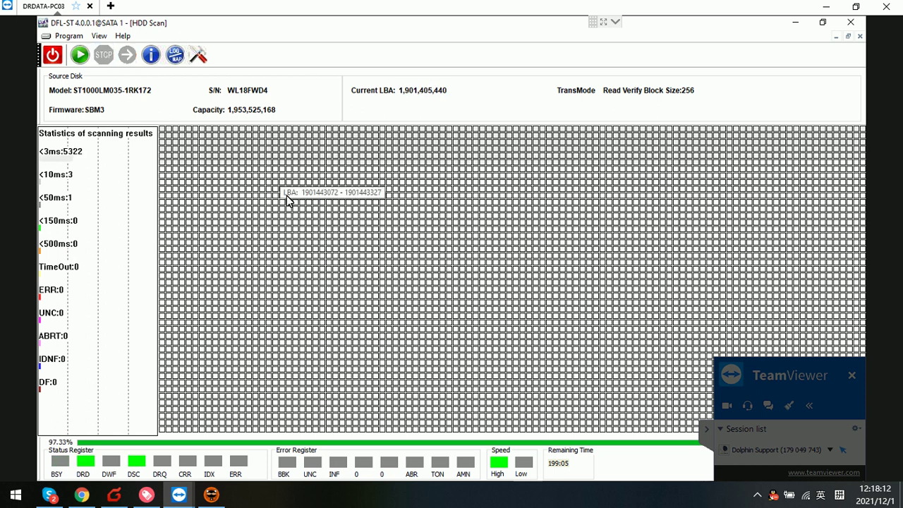
Close HDD Scan, minimize DFL-ST, and open DFL cPanel enlarged to show all ports.
left_click(861, 36)
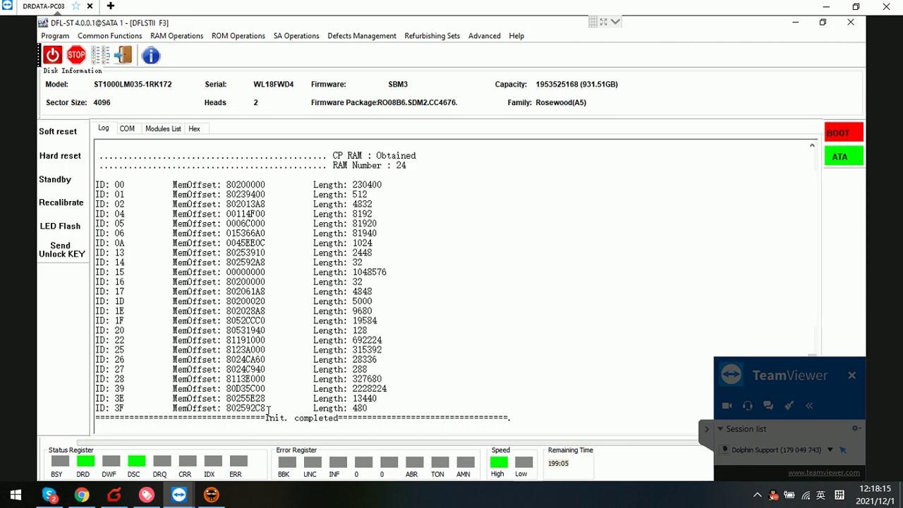
left_click(796, 23)
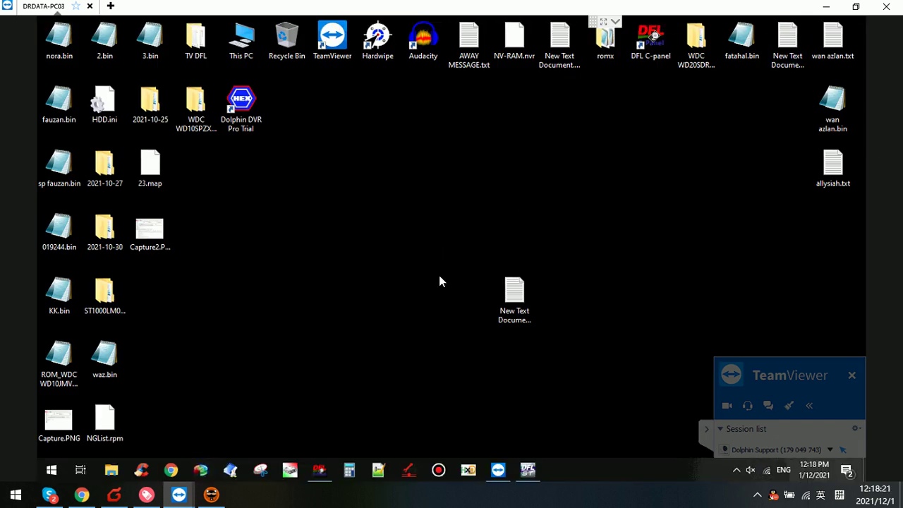
left_click(325, 471)
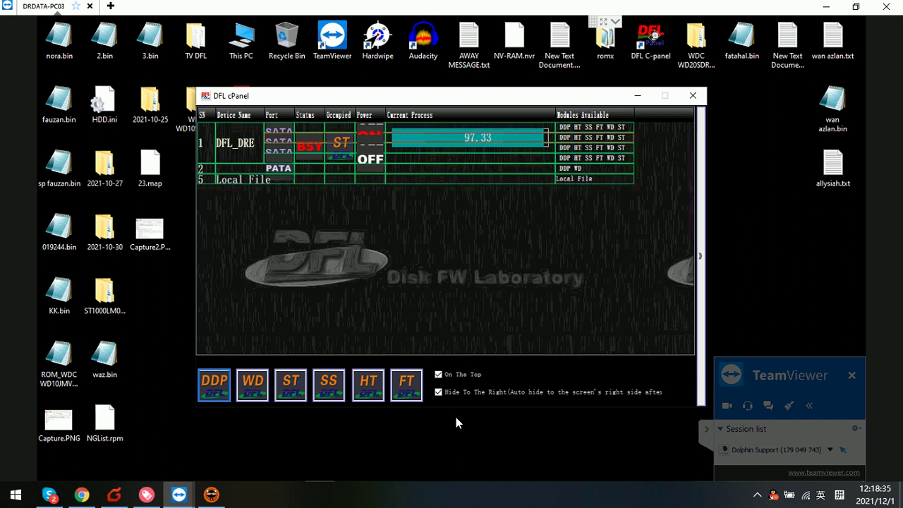
left_click_drag(456, 408, 459, 455)
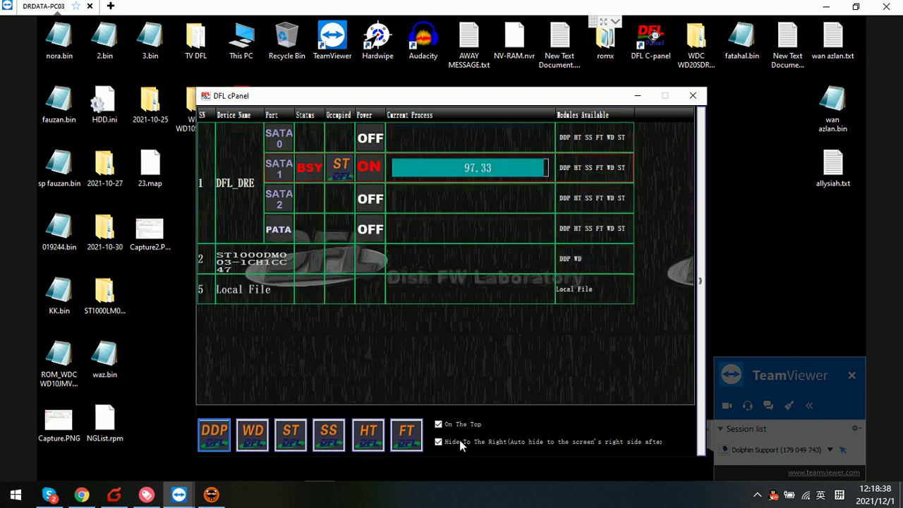
Launch DDP and create a new File Extraction project for the SATA 1 ST1000LM035-1RK172 disk.
left_click(218, 435)
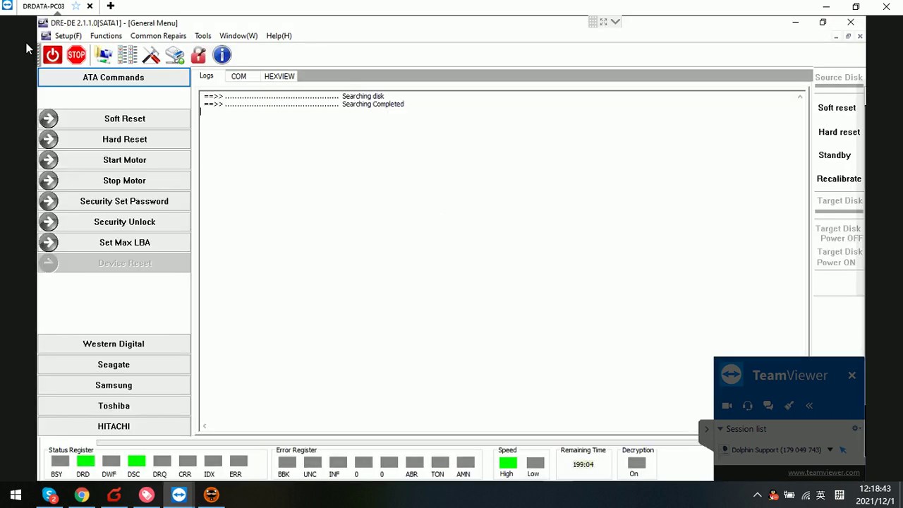
left_click(104, 55)
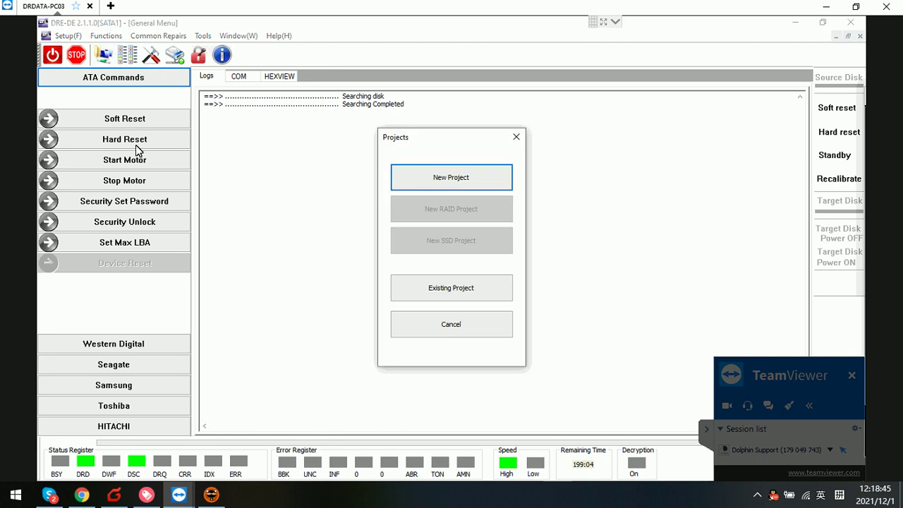
left_click(442, 176)
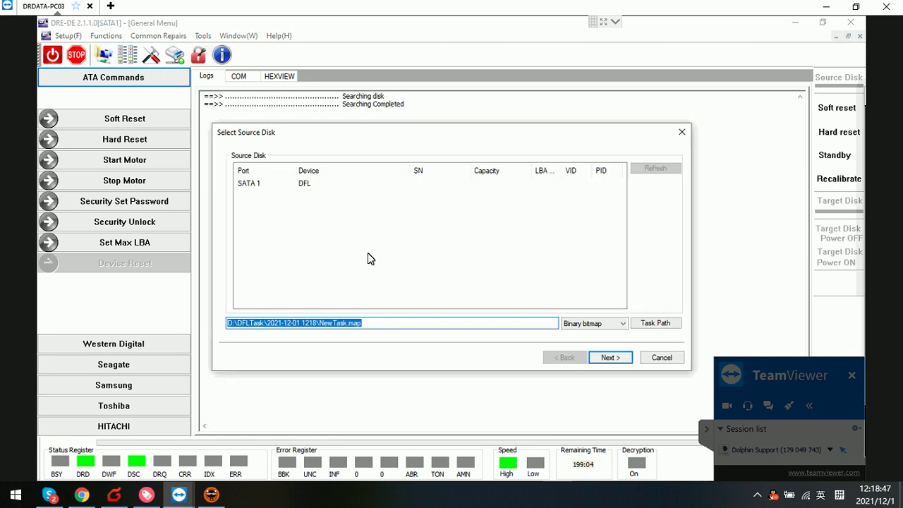
left_click(609, 357)
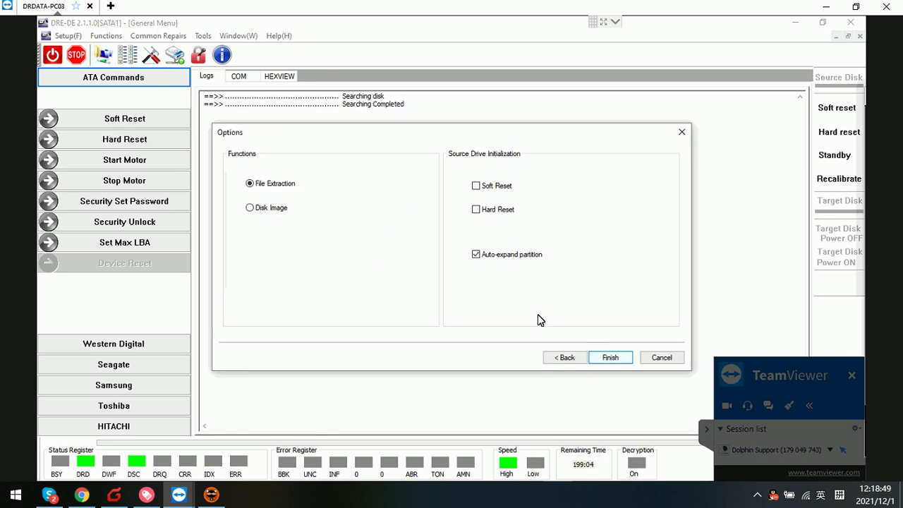
left_click(609, 357)
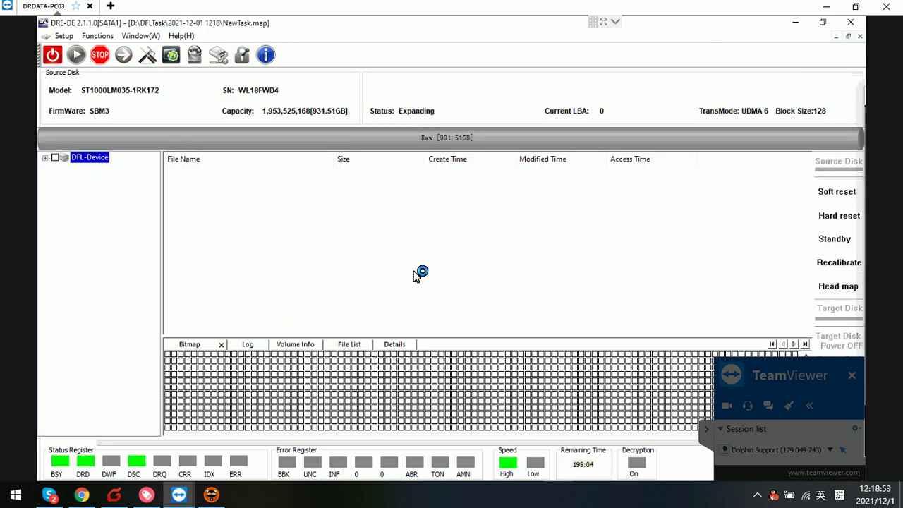
Open the Seagate Expansion Drive's Root folder and tick HARI ANUGERAH CEMERLANG 2019 and HENFON 20MEI2020 for recovery.
double_click(132, 169)
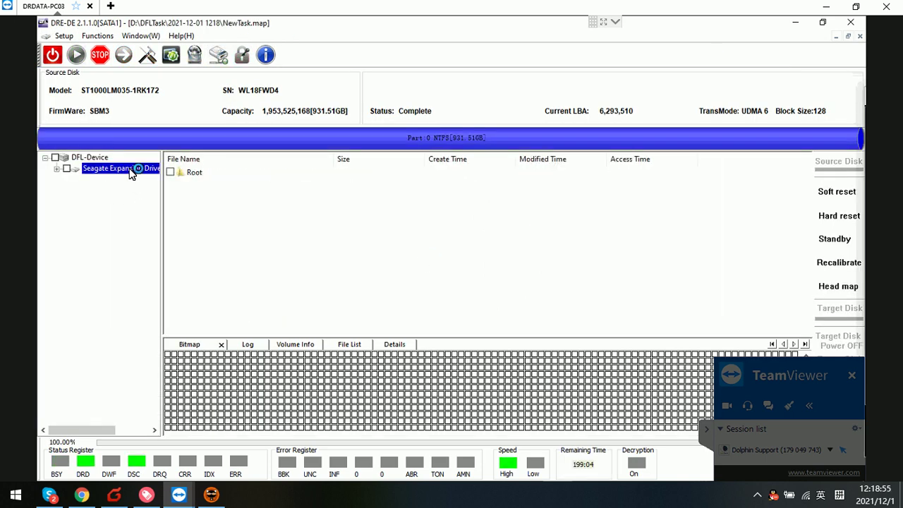
left_click(99, 180)
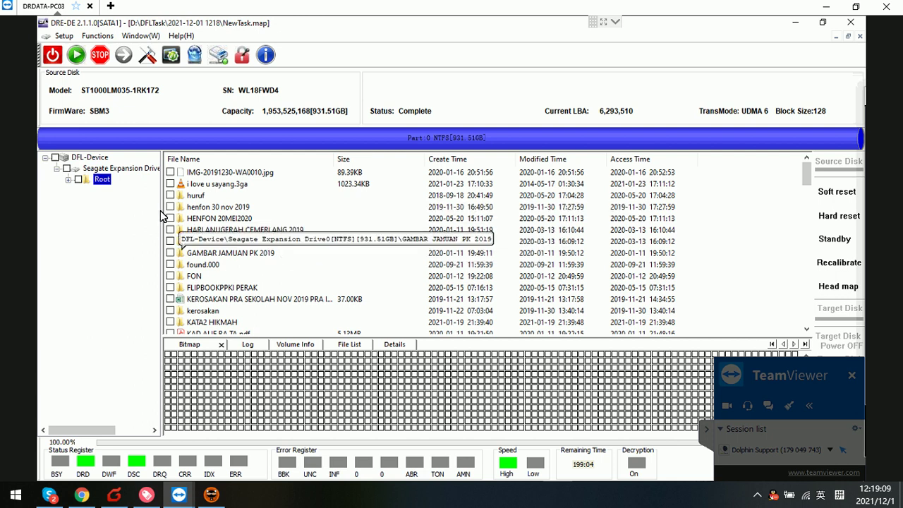
left_click(170, 230)
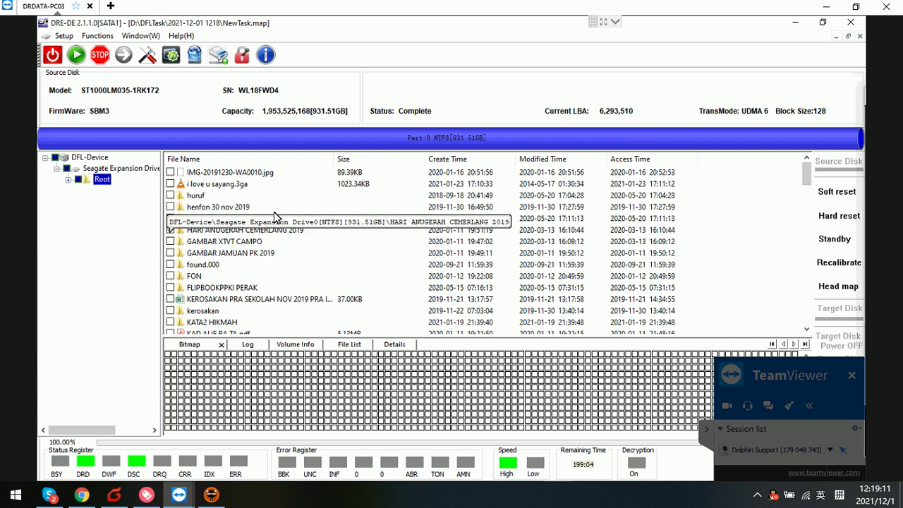
left_click(233, 219)
right_click(229, 221)
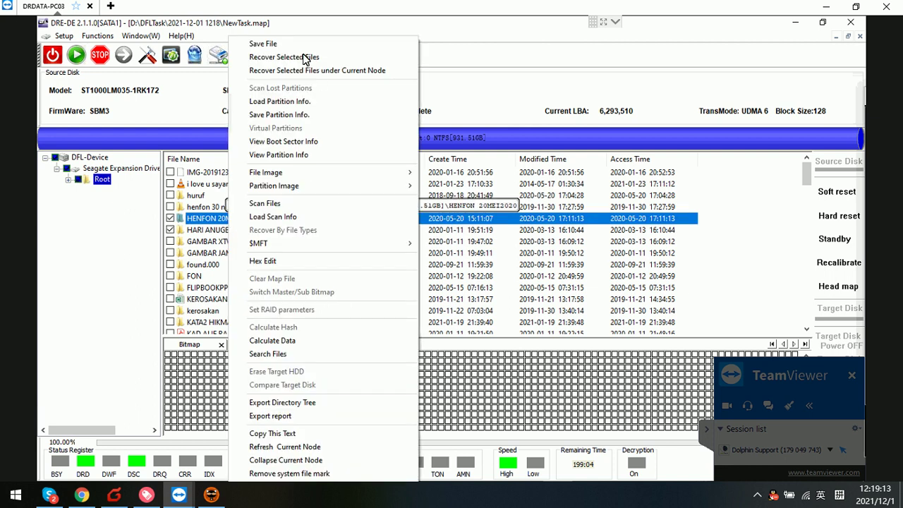
left_click(486, 82)
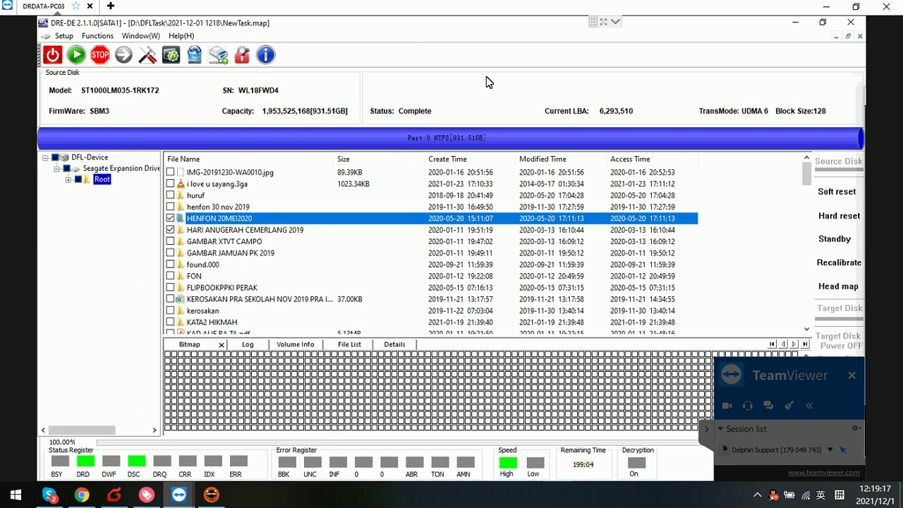